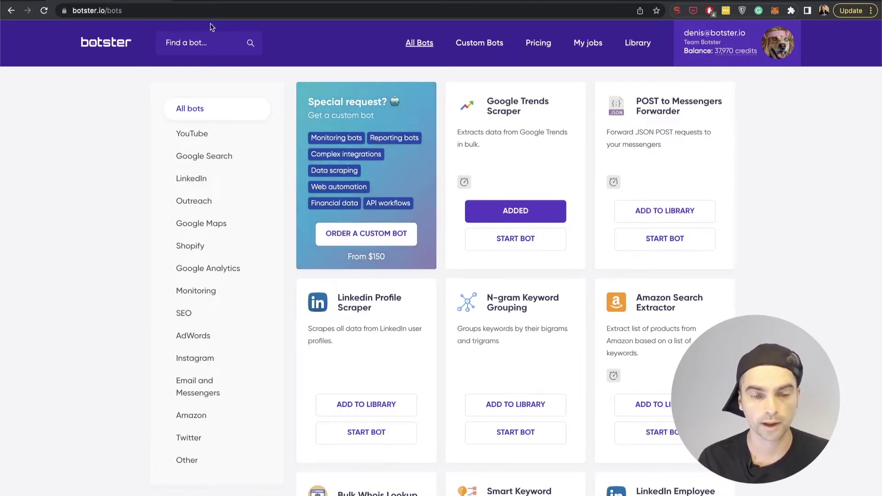
# Step: Search the bot catalog for 'tripadvisor' and choose the Tripadvisor Reviews Scraper result
pyautogui.click(193, 44)
pyautogui.write('tri')
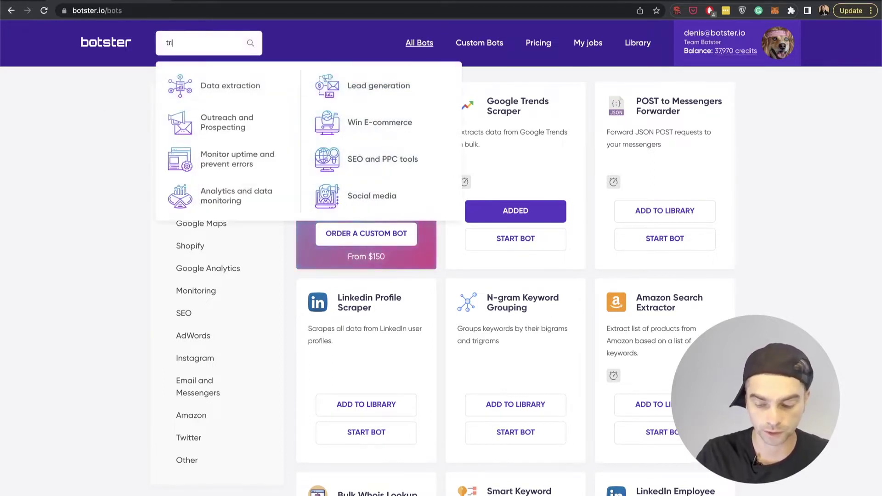
pyautogui.write('padvisor')
pyautogui.press('Return')
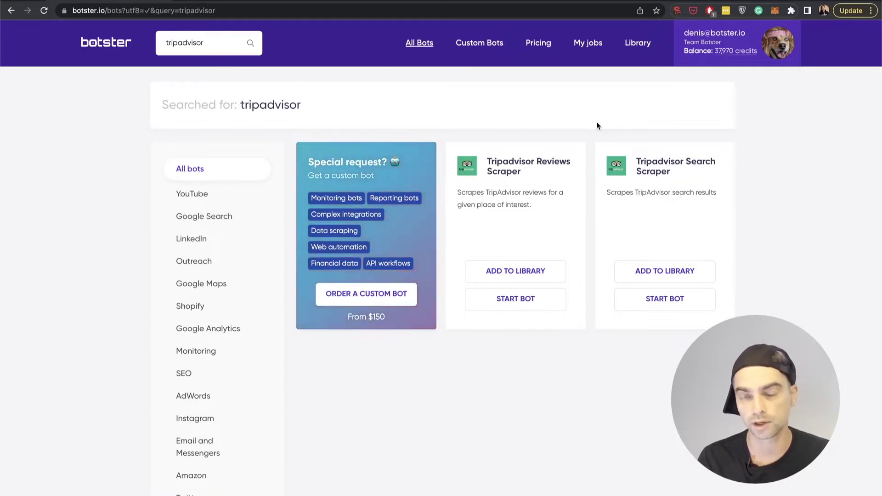
pyautogui.click(504, 177)
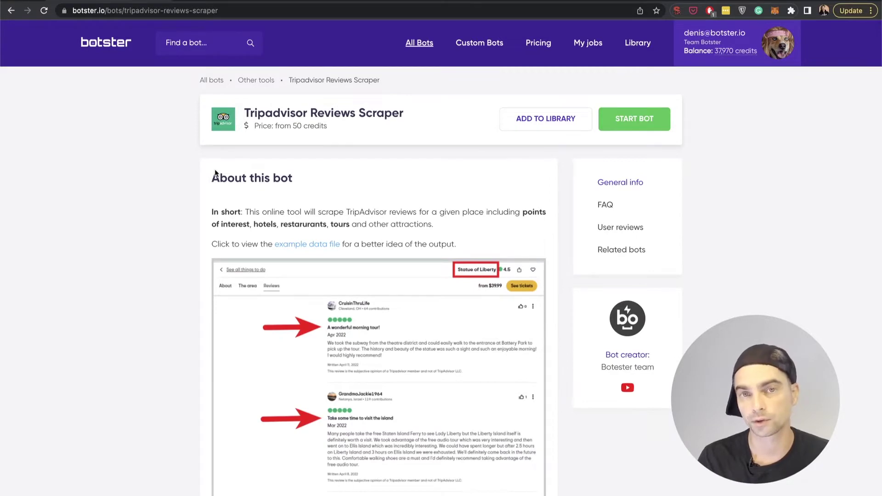
pyautogui.scroll(-5, 214, 172)
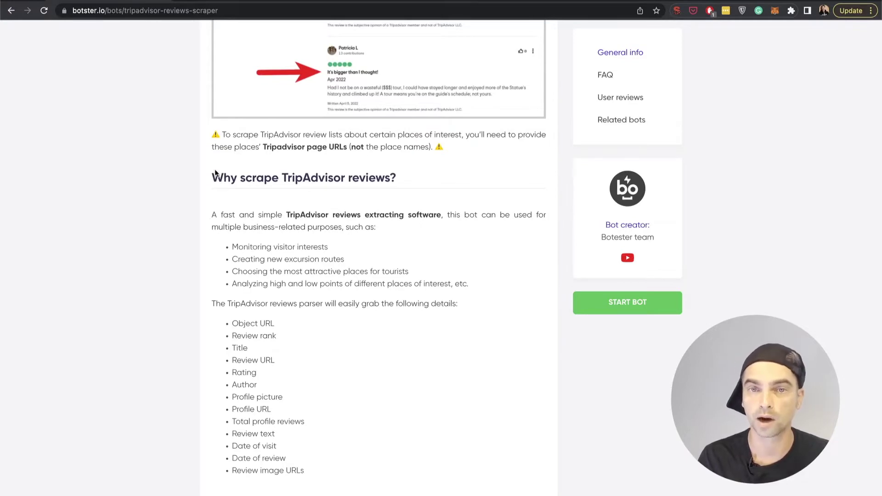
pyautogui.scroll(5, 214, 172)
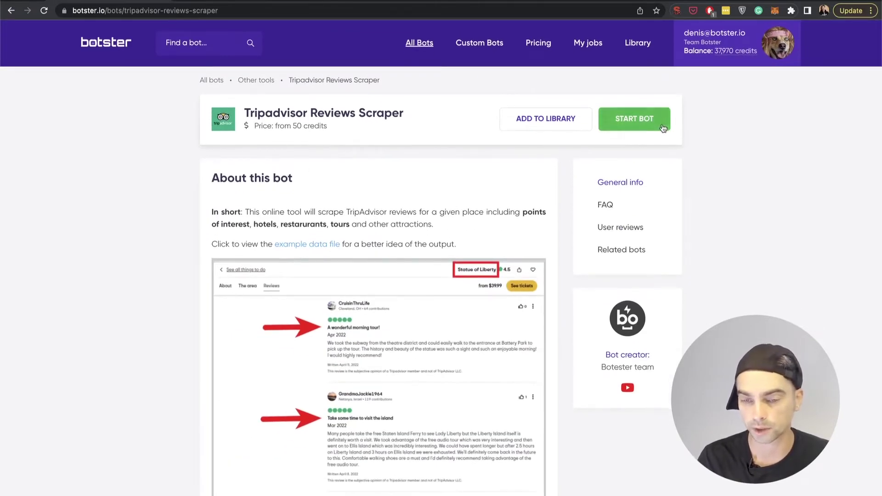
# Step: Start a new Tripadvisor Reviews Scraper job from its information page
pyautogui.click(662, 128)
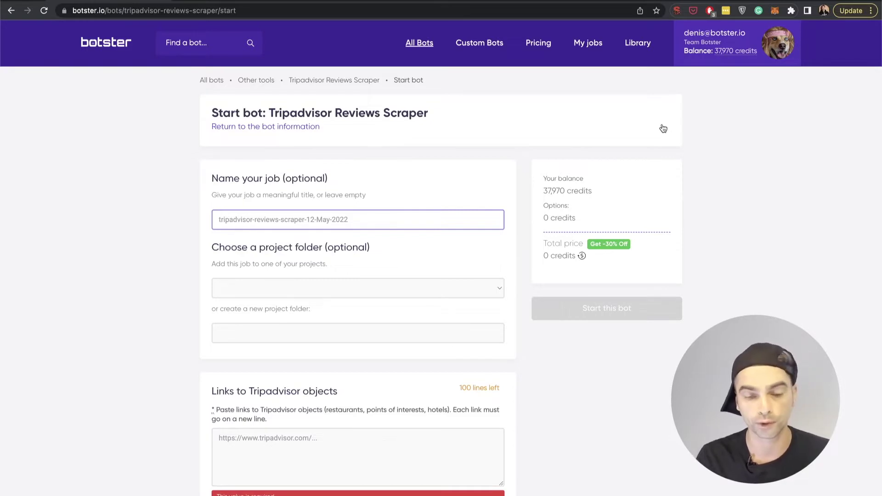
pyautogui.write('Review scraping demo')
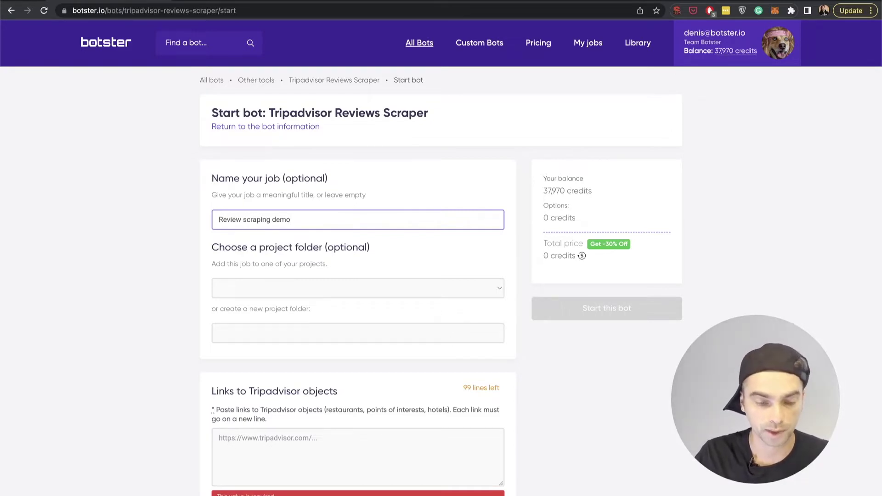
pyautogui.scroll(-1, 204, 208)
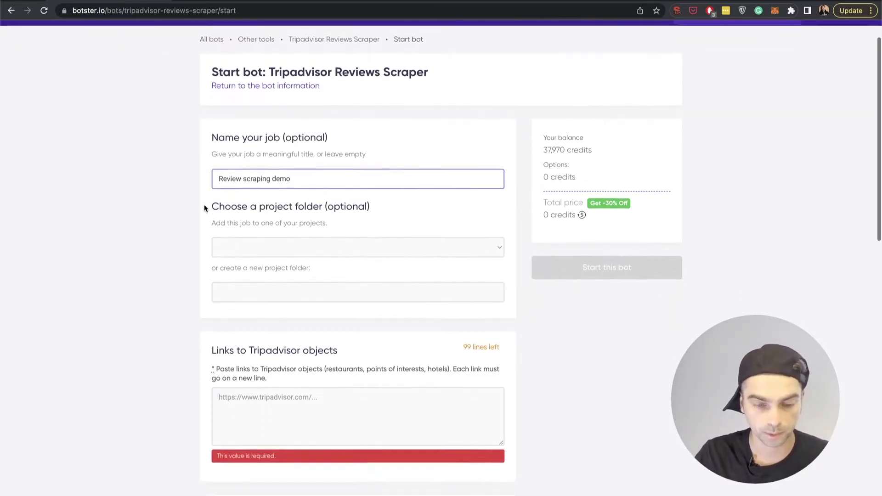
pyautogui.scroll(-2, 204, 205)
pyautogui.scroll(-1, 204, 204)
pyautogui.scroll(-1, 204, 205)
# Step: Focus the Links to Tripadvisor objects box of the 'Review scraping demo' job
pyautogui.click(239, 251)
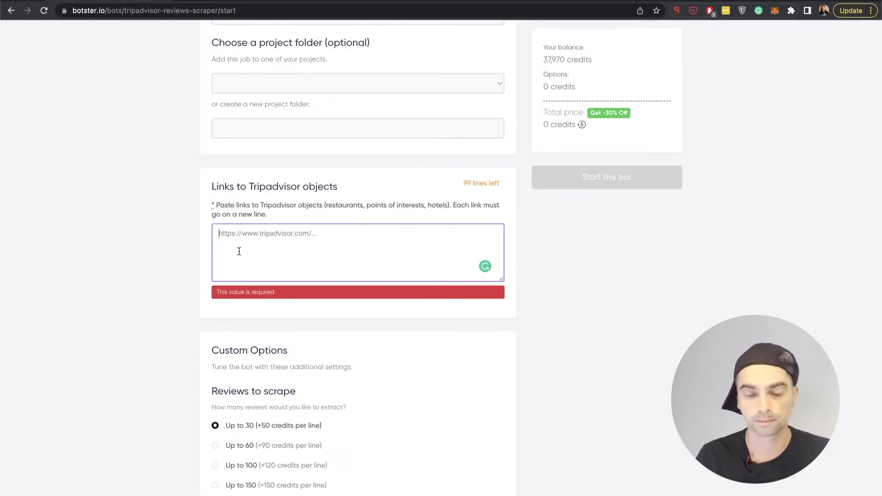
pyautogui.scroll(-5, 78, 138)
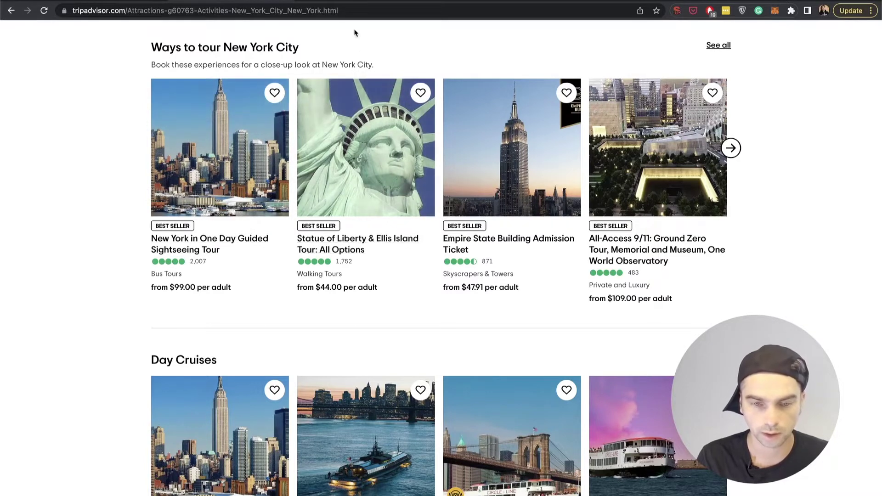
# Step: Copy the Statue of Liberty & Ellis Island tour URL into the job's links field
pyautogui.click(340, 1)
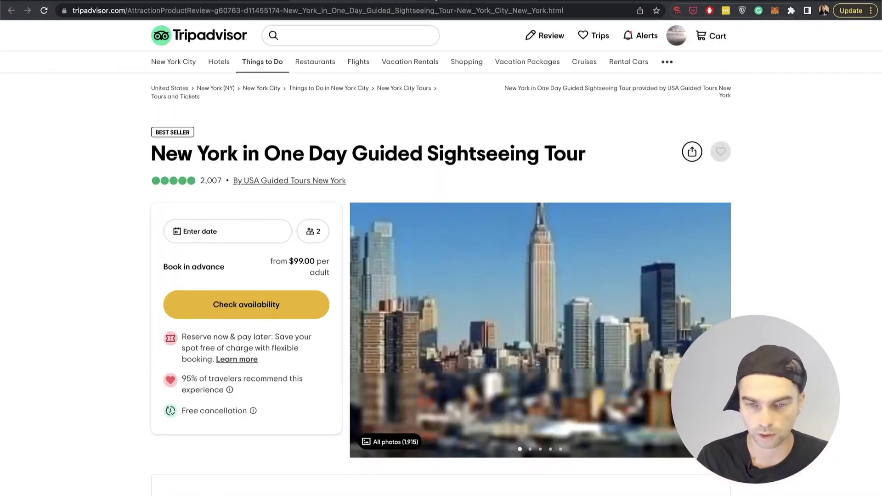
pyautogui.click(345, 2)
pyautogui.click(349, 12)
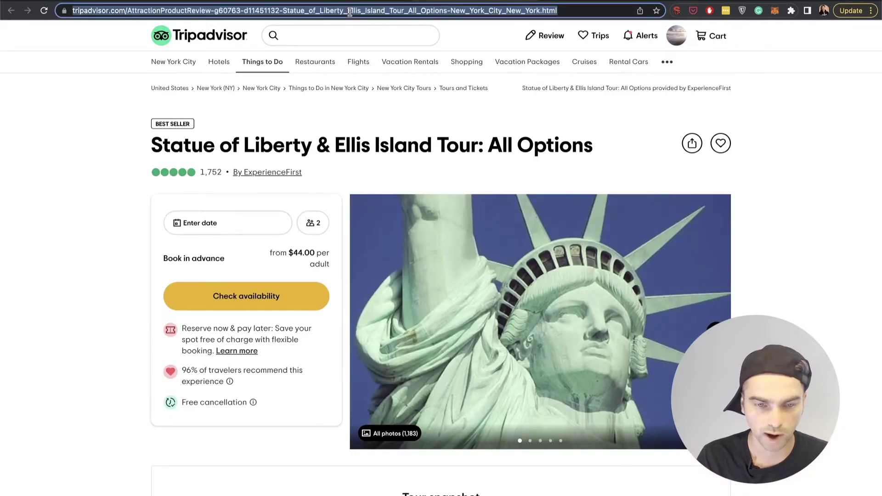
pyautogui.click(95, 3)
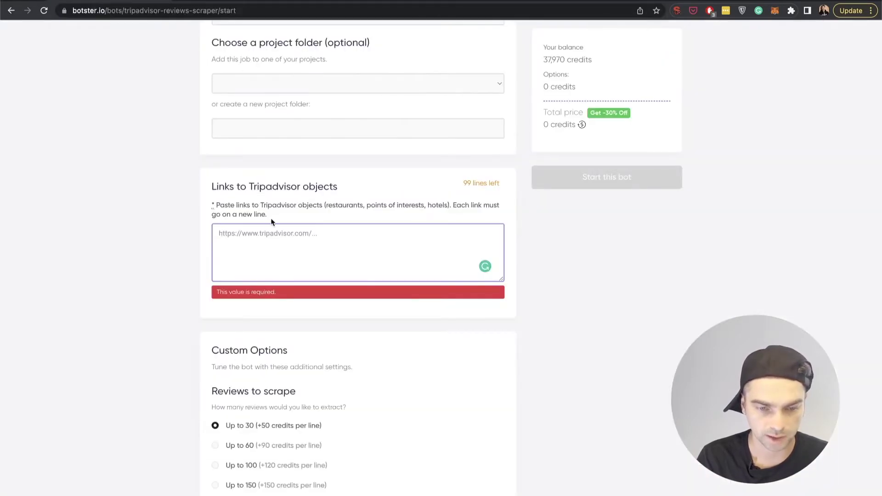
pyautogui.write('https://www.tripadvisor.com/AttractionProductReview-g60763-d11451132-Statue_of_Liberty_Ellis_Island_Tour_All_Options-New_York_City_New_York.html')
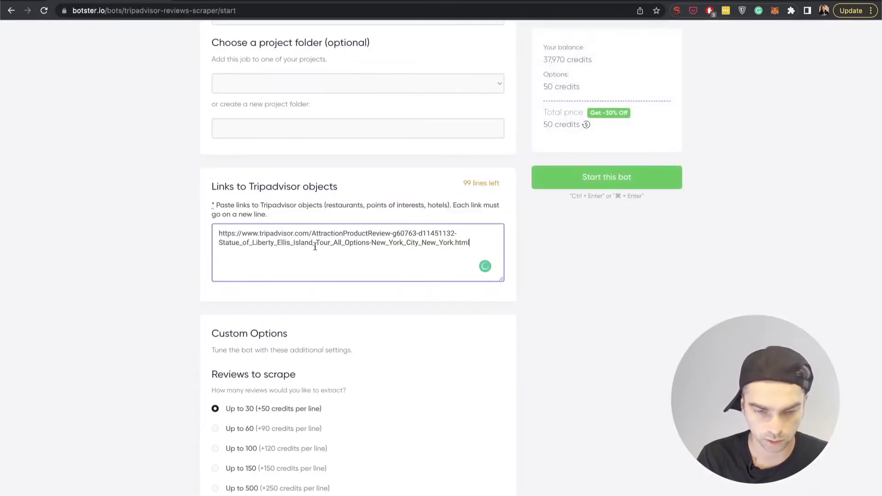
# Step: Add the New York in One Day tour URL on a second line of the links field
pyautogui.click(372, 3)
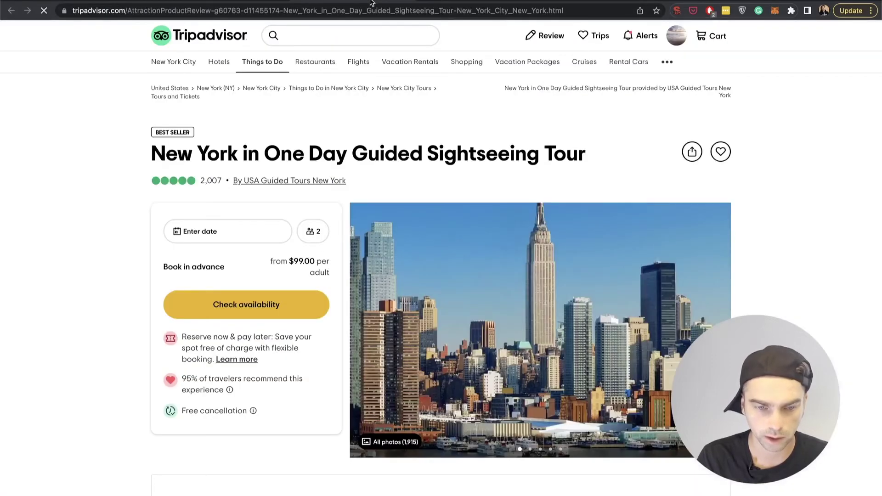
pyautogui.click(348, 10)
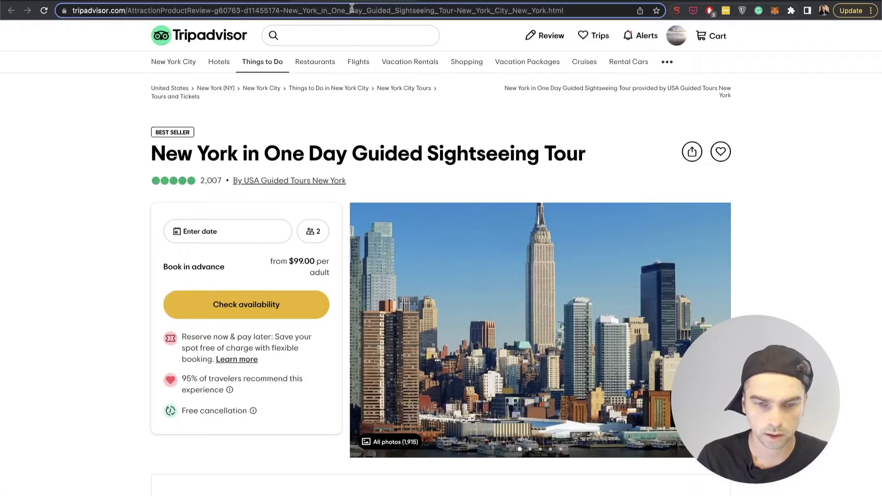
pyautogui.click(111, 2)
pyautogui.press('Return')
pyautogui.write('https://www.tripadvisor.com/AttractionProductReview-g60763-d11455174-New_York_in_One_Day_Guided_Sightseeing_Tour-New_York_City_New_York.html')
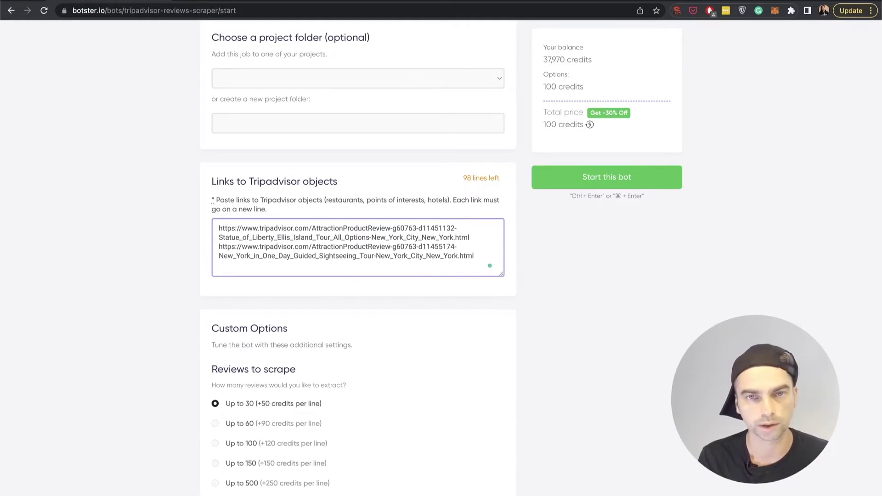
pyautogui.scroll(-3, 441, 276)
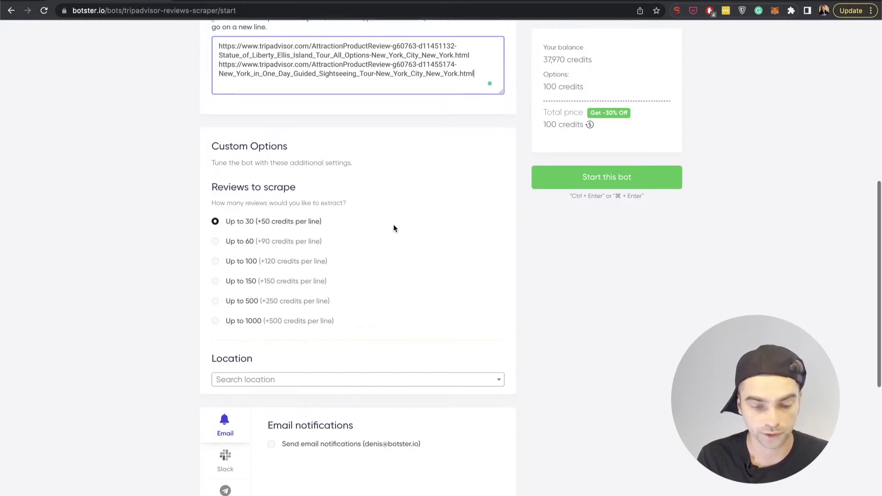
pyautogui.scroll(-3, 393, 226)
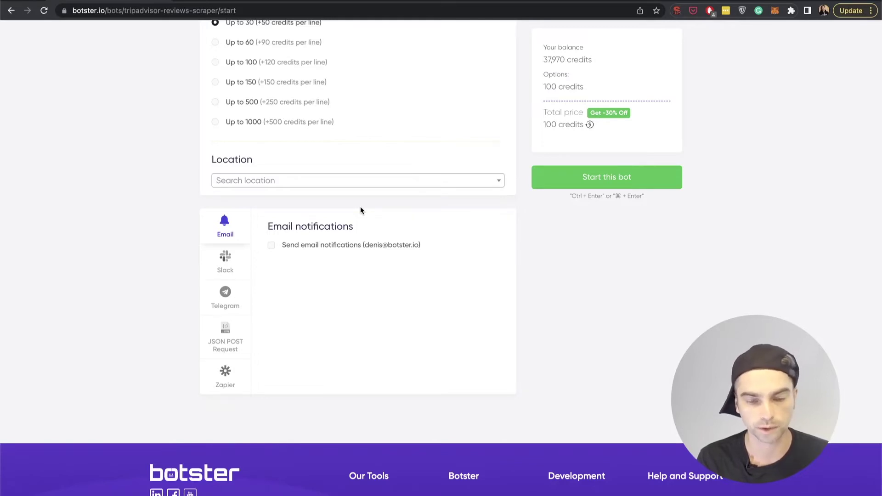
pyautogui.scroll(-1, 361, 209)
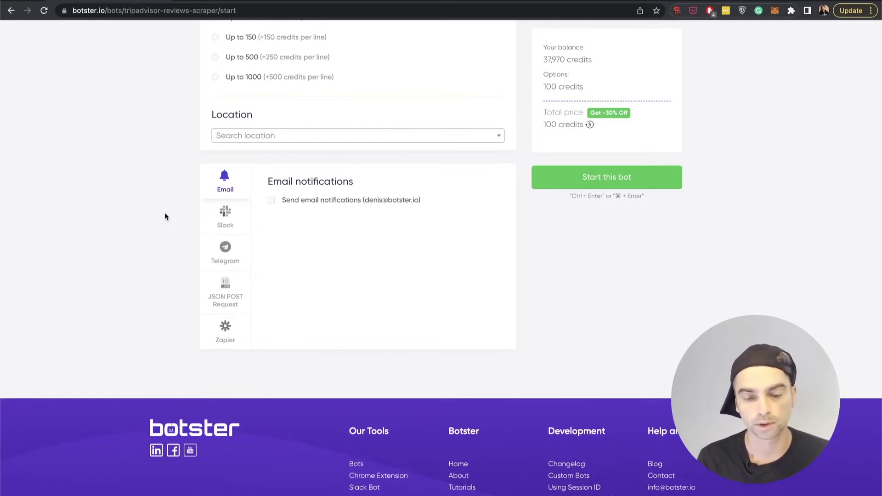
pyautogui.click(327, 202)
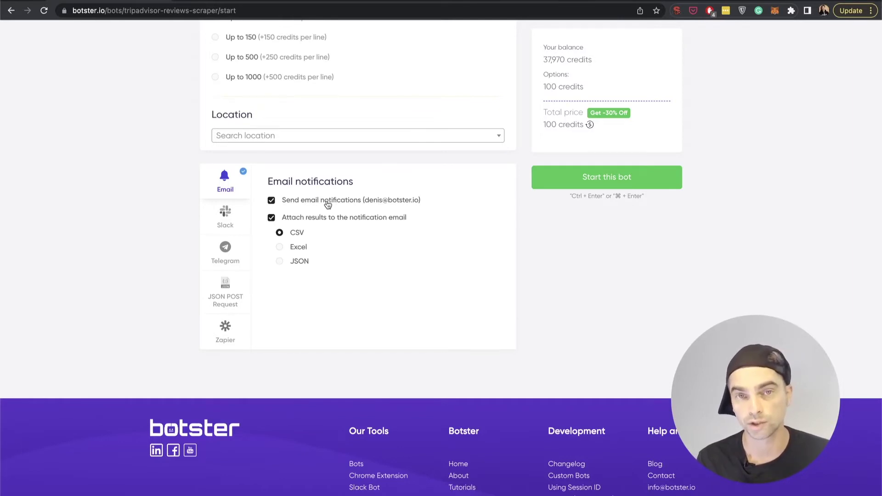
# Step: Disable email notifications, review the JSON POST and Zapier options, and launch the job
pyautogui.click(328, 202)
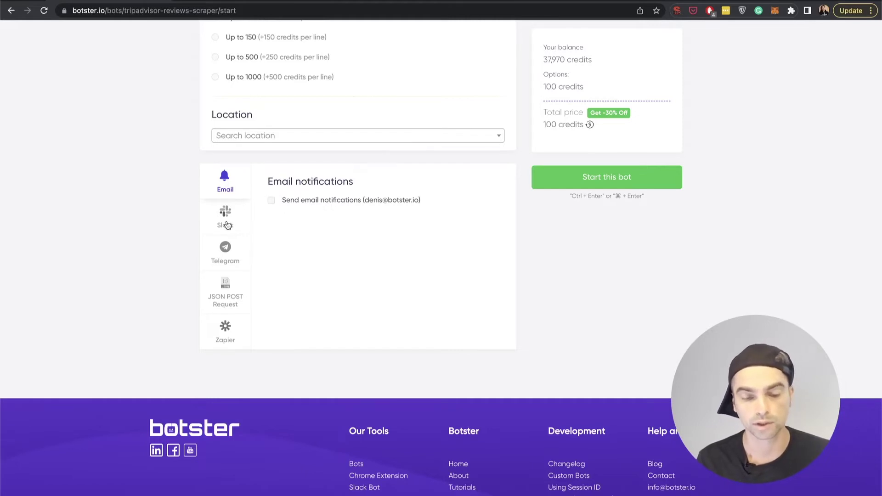
pyautogui.click(227, 302)
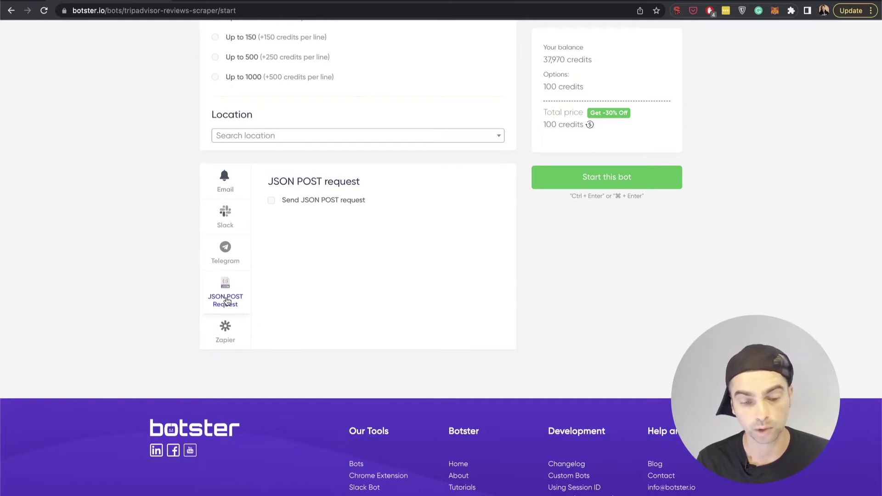
pyautogui.click(219, 345)
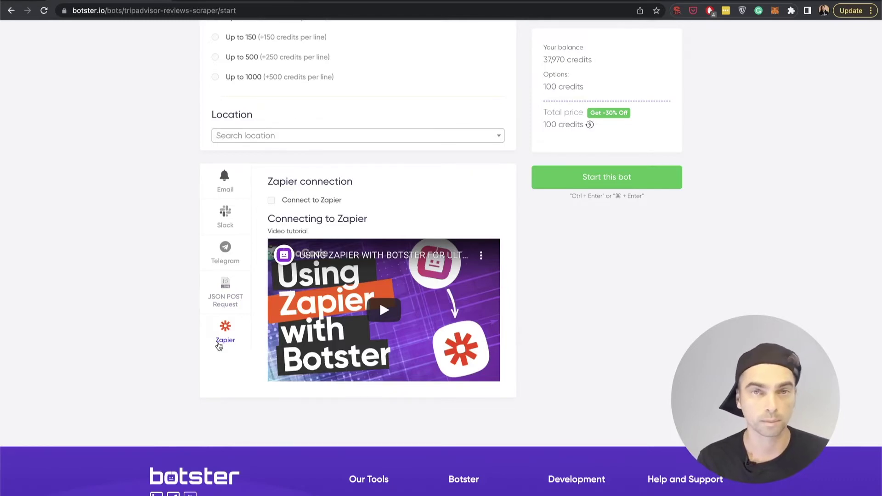
pyautogui.click(225, 183)
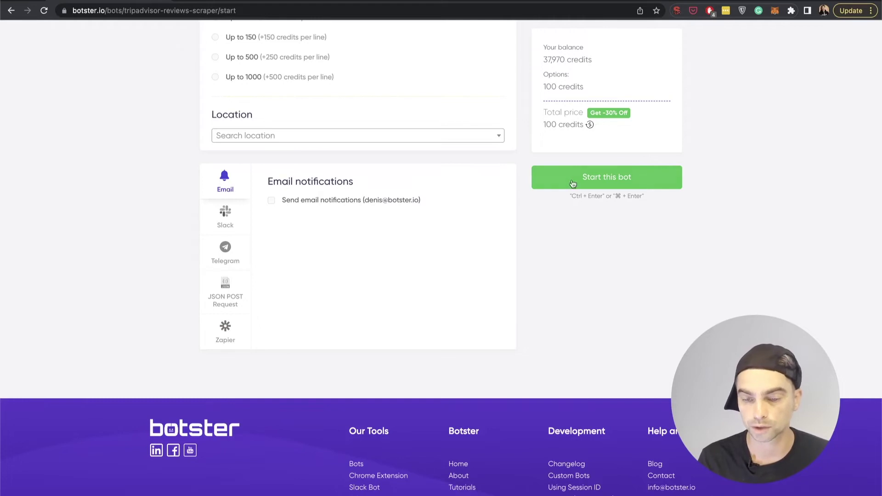
pyautogui.click(615, 184)
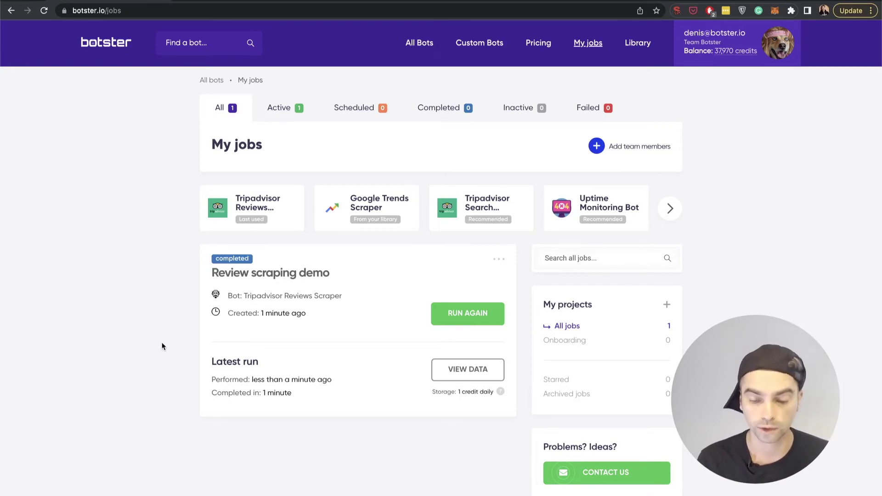
# Step: View the scraped data from the latest run of Review scraping demo
pyautogui.click(461, 370)
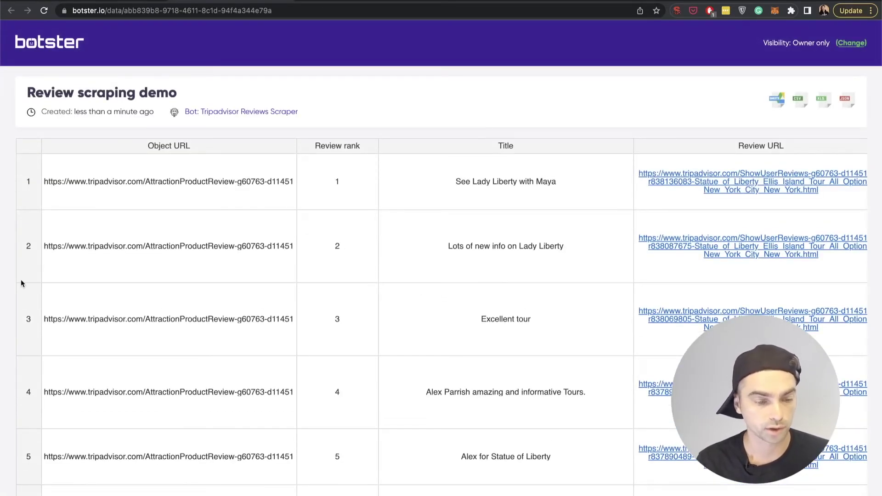
pyautogui.scroll(-10, 21, 283)
pyautogui.scroll(-10, 21, 283)
pyautogui.scroll(-10, 21, 283)
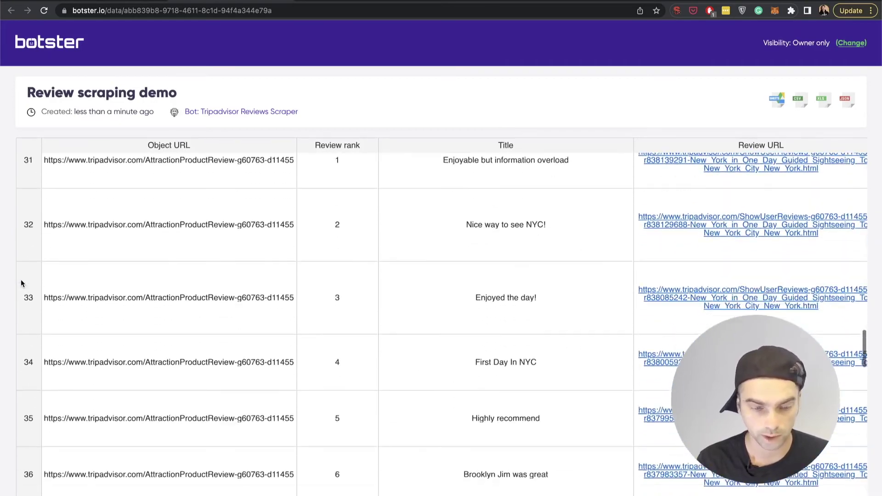
pyautogui.scroll(-15, 20, 283)
pyautogui.scroll(-3, 21, 283)
pyautogui.scroll(-4, 21, 282)
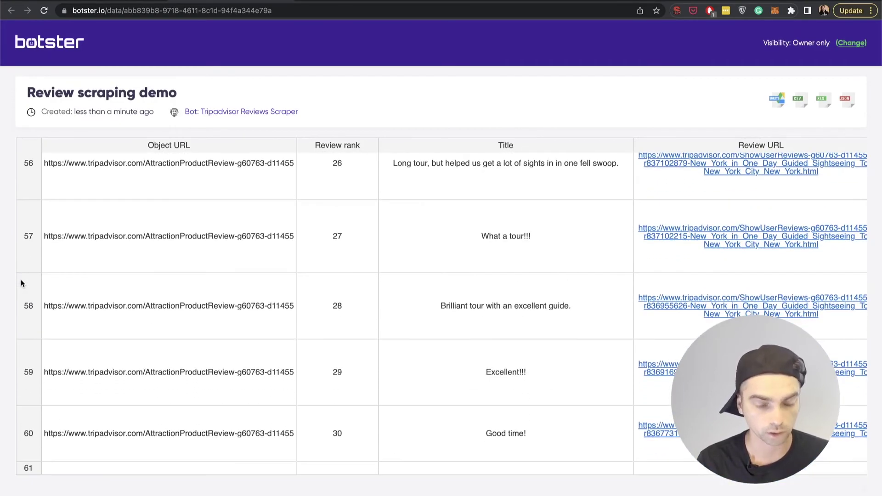
pyautogui.scroll(10, 21, 283)
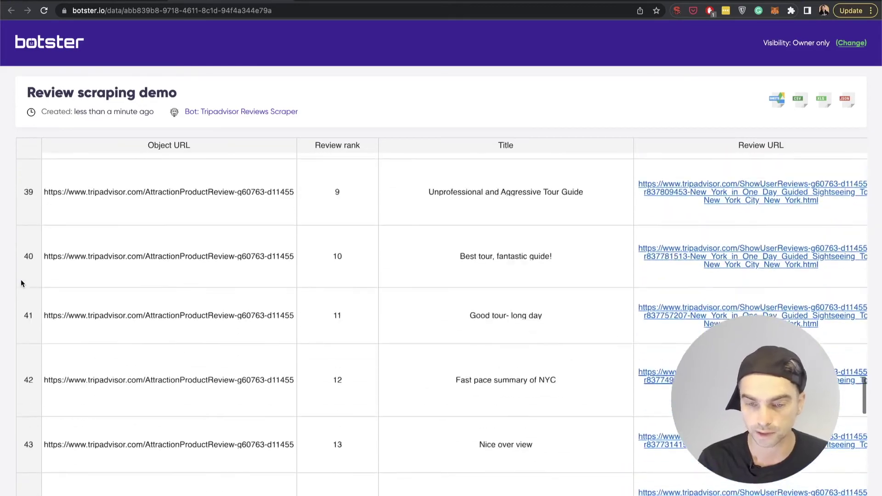
pyautogui.scroll(10, 21, 283)
pyautogui.scroll(10, 21, 278)
pyautogui.scroll(5, 21, 279)
pyautogui.hscroll(1, 271, 258)
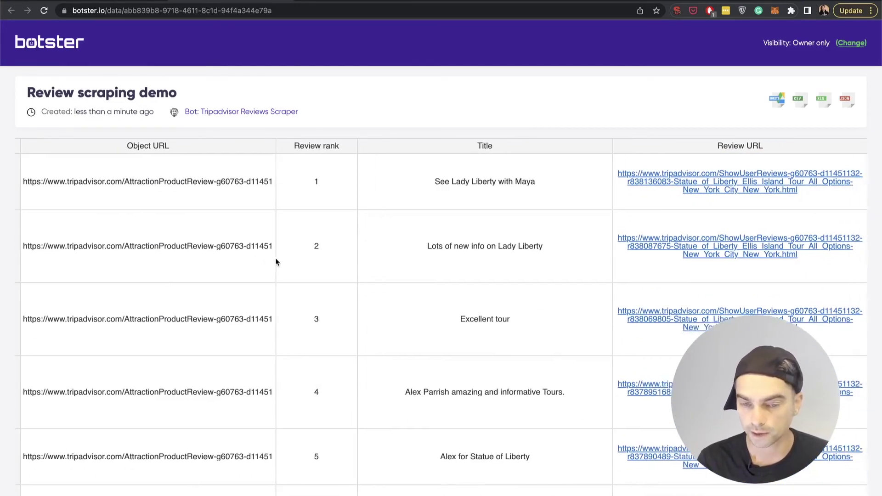
pyautogui.hscroll(3, 274, 258)
pyautogui.hscroll(5, 275, 257)
pyautogui.hscroll(1, 275, 257)
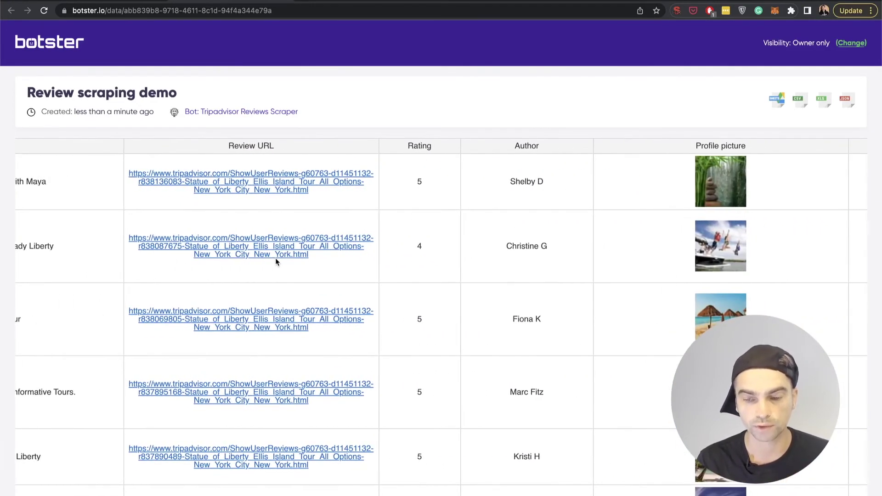
pyautogui.hscroll(3, 275, 257)
pyautogui.hscroll(3, 275, 258)
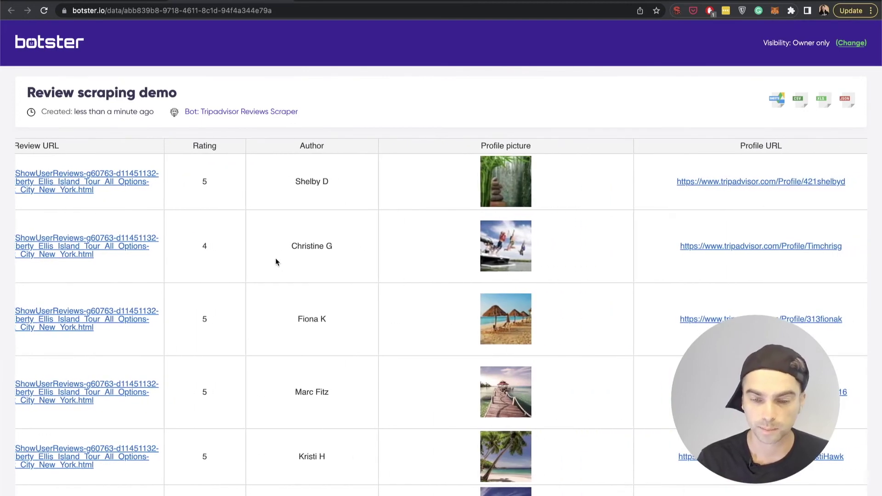
pyautogui.hscroll(2, 275, 257)
pyautogui.hscroll(1, 274, 261)
pyautogui.hscroll(1, 274, 261)
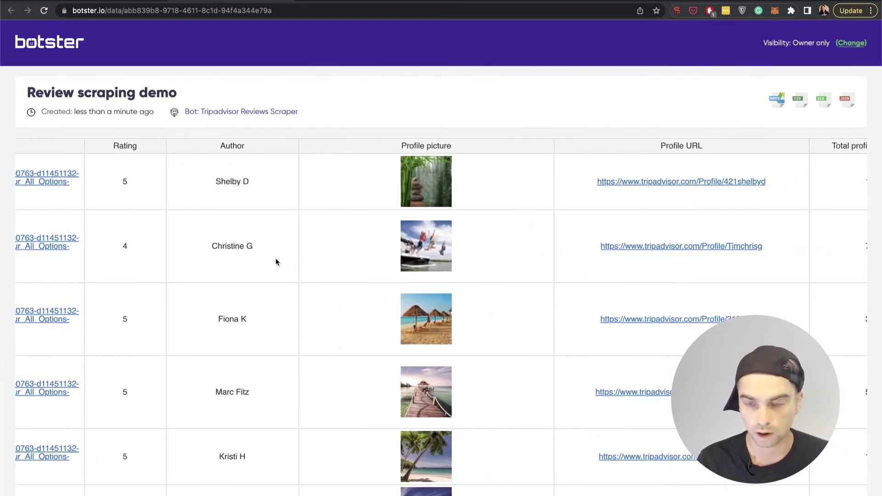
pyautogui.hscroll(5, 275, 261)
pyautogui.hscroll(5, 275, 261)
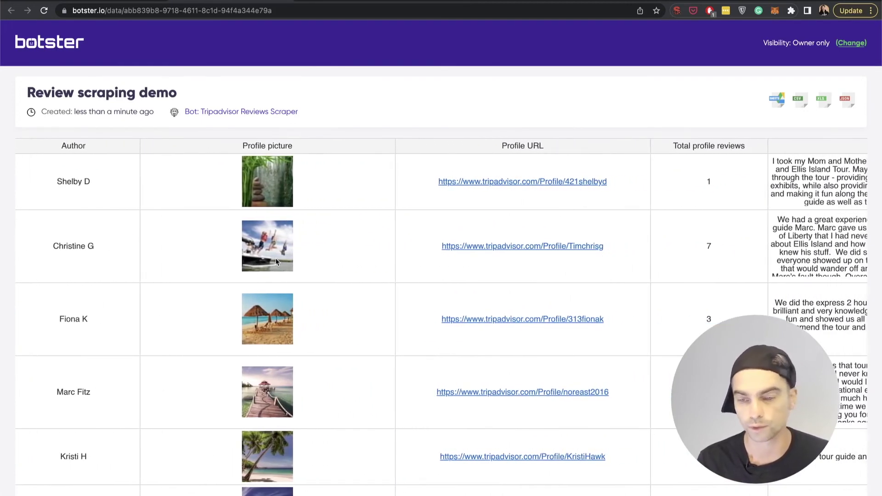
pyautogui.hscroll(8, 275, 257)
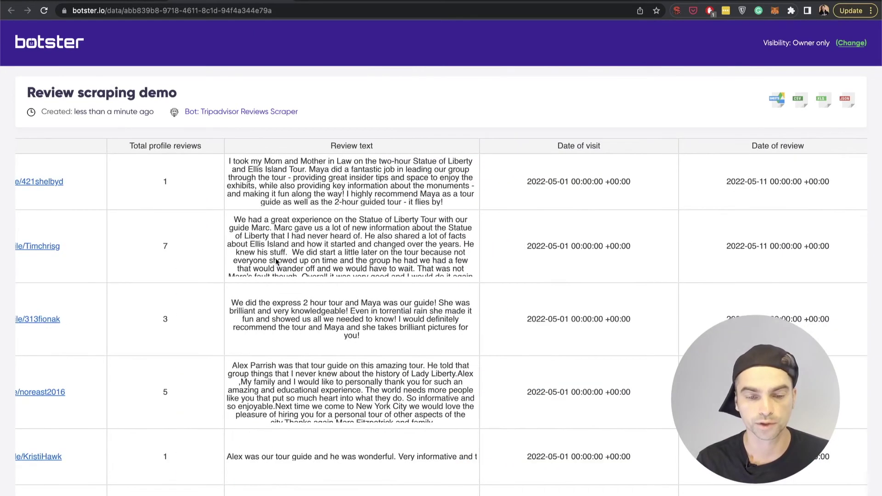
pyautogui.hscroll(4, 276, 261)
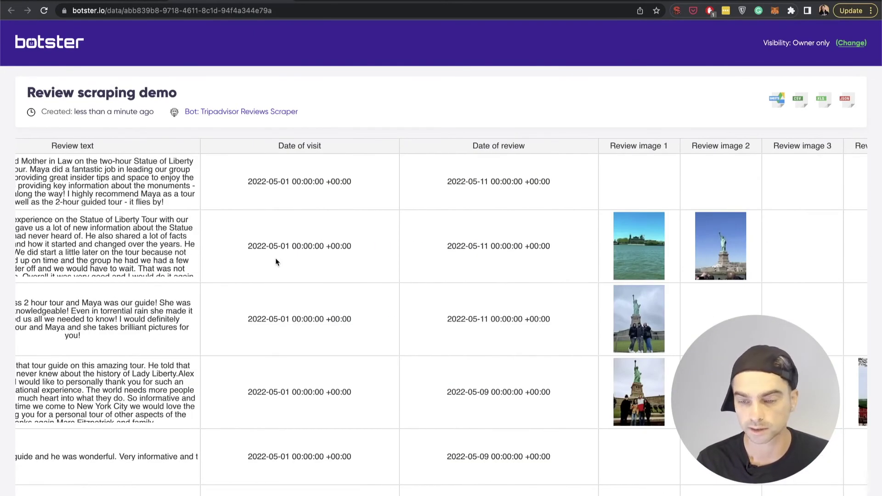
pyautogui.hscroll(2, 276, 262)
pyautogui.hscroll(1, 276, 262)
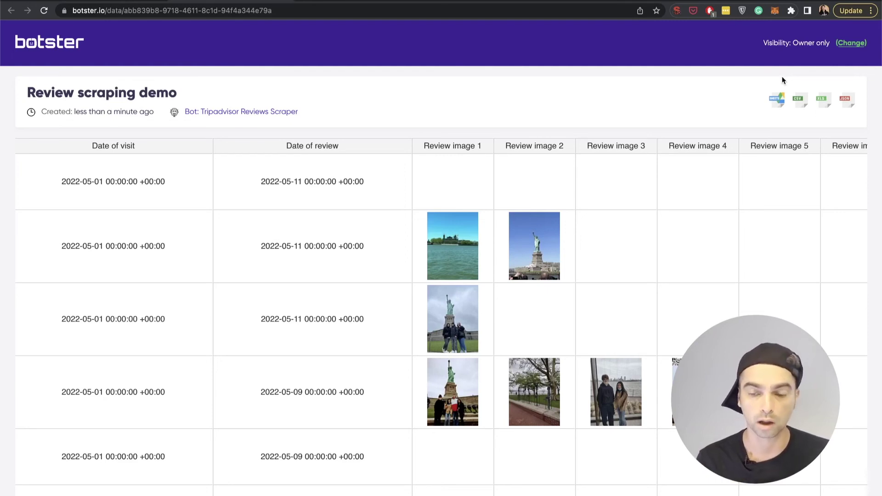
# Step: Turn on public sharing for the data and copy its share link
pyautogui.click(851, 43)
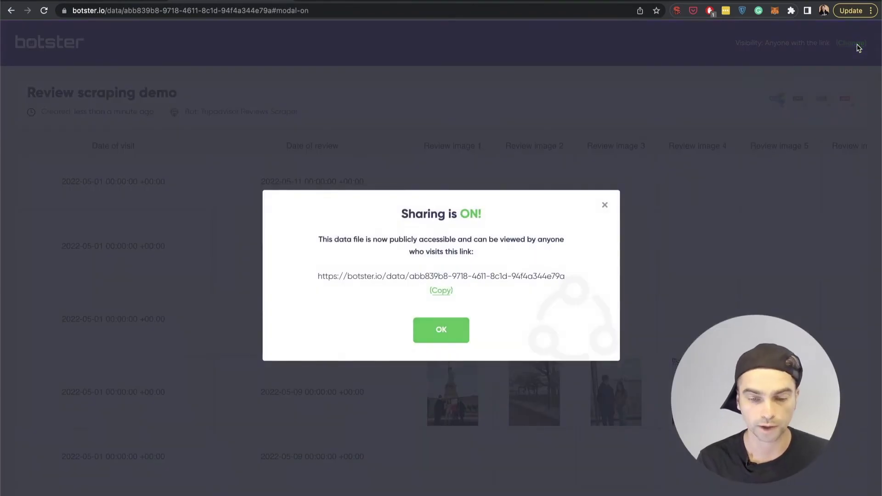
pyautogui.click(513, 281)
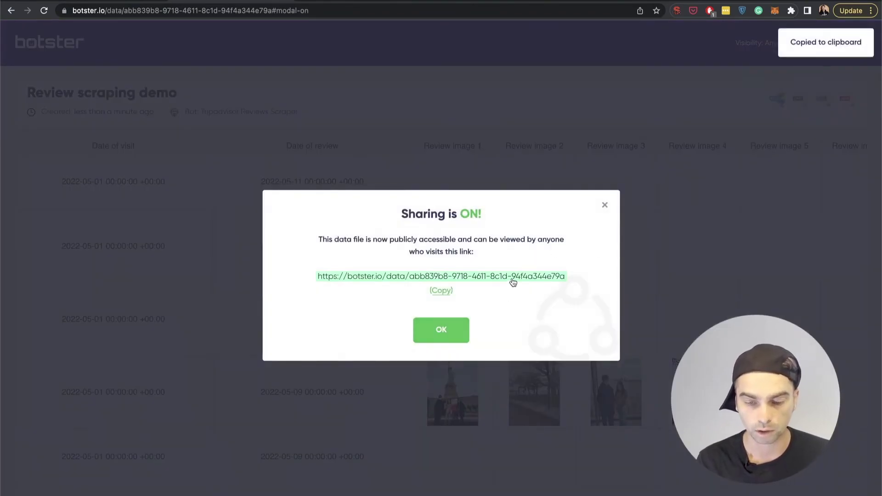